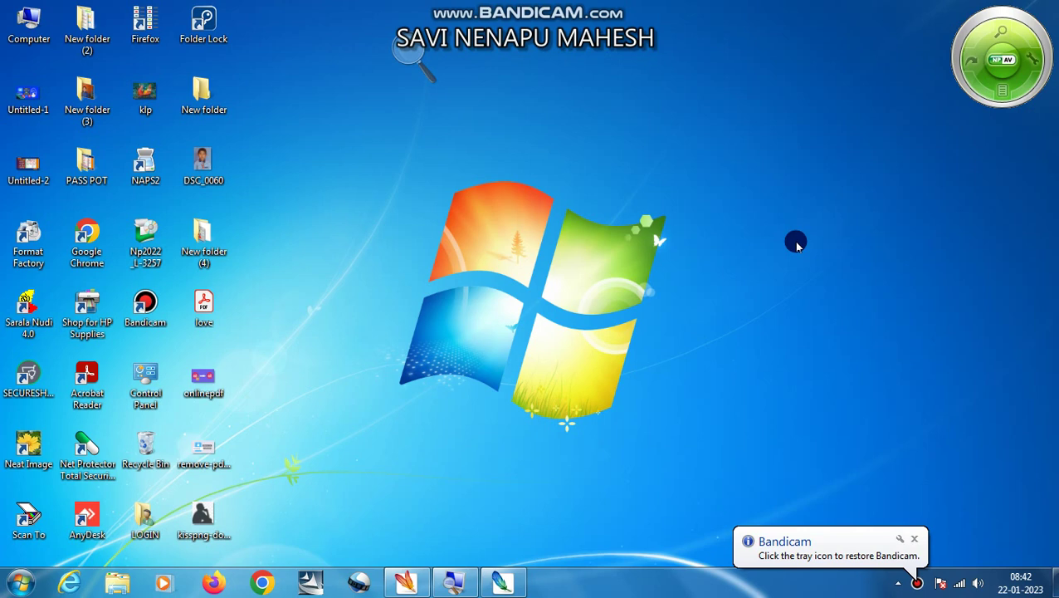
{"action": "right_click", "coordinate": [771, 211]}
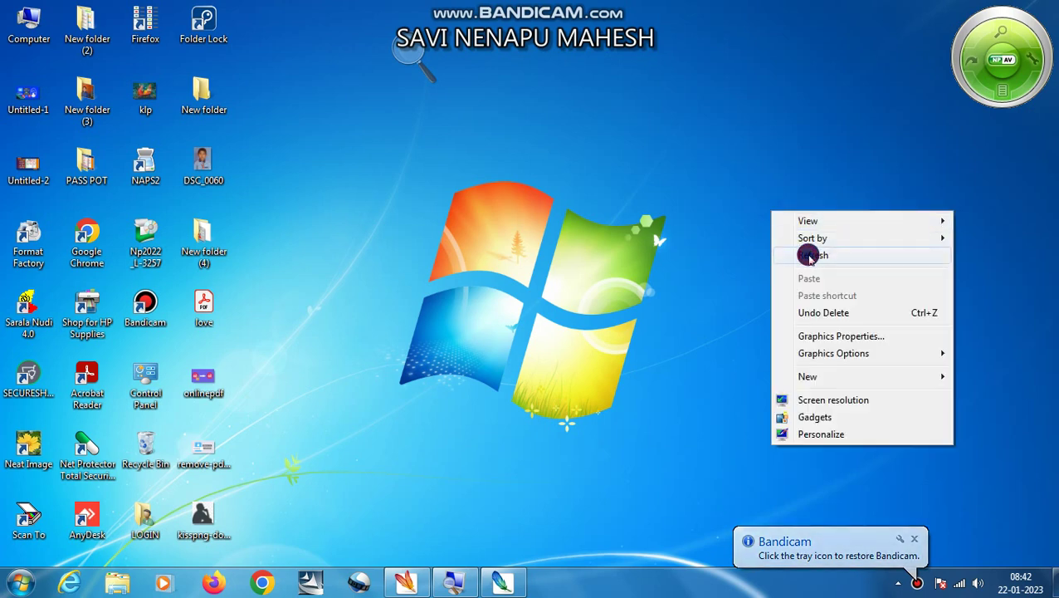
{"action": "left_click", "coordinate": [809, 255]}
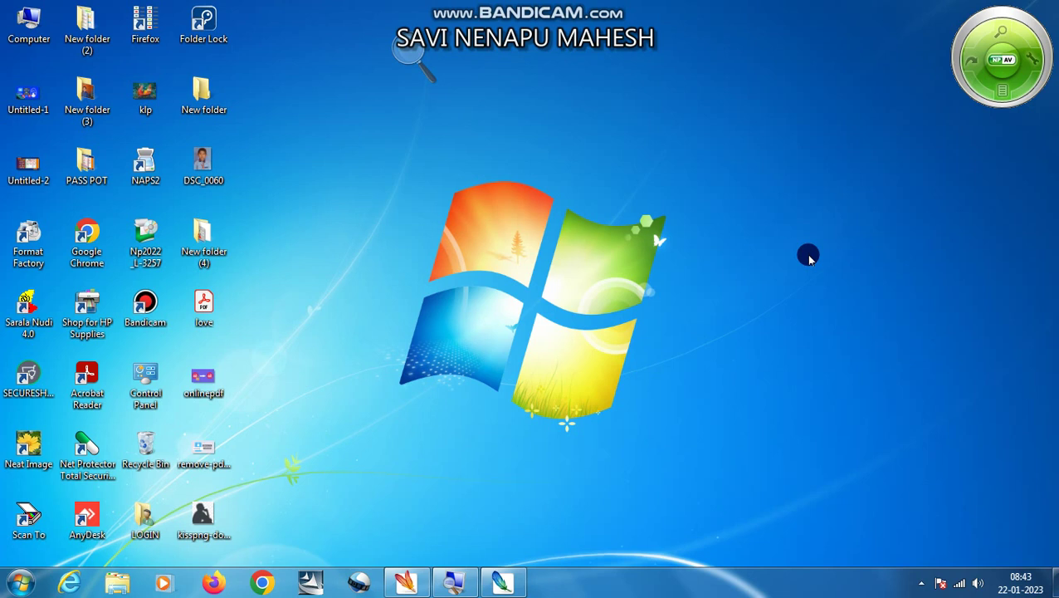
{"action": "right_click", "coordinate": [759, 176]}
{"action": "left_click", "coordinate": [810, 230]}
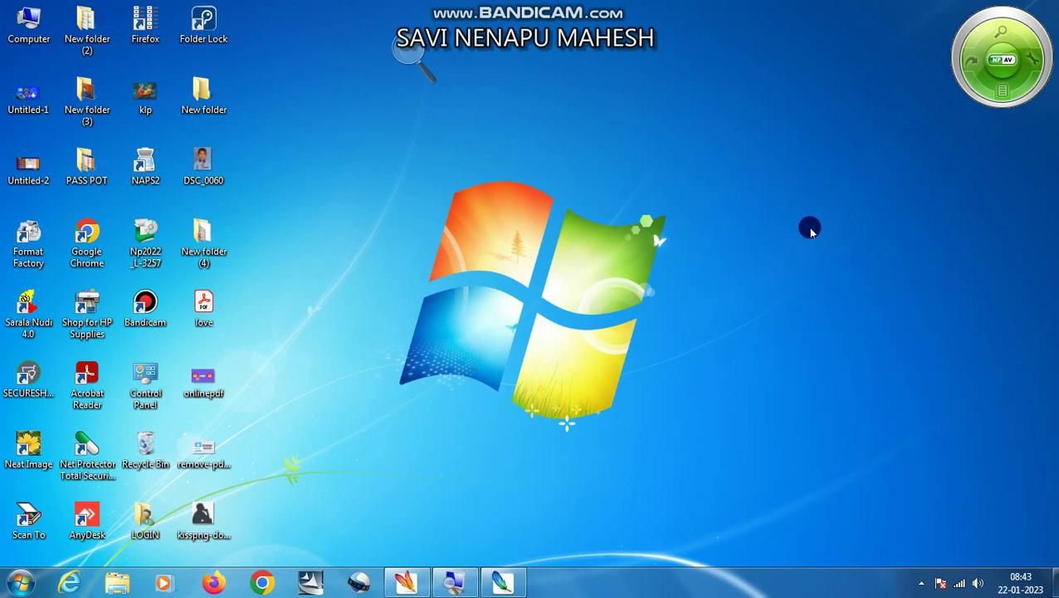
{"action": "right_click", "coordinate": [785, 206]}
{"action": "left_click", "coordinate": [812, 242]}
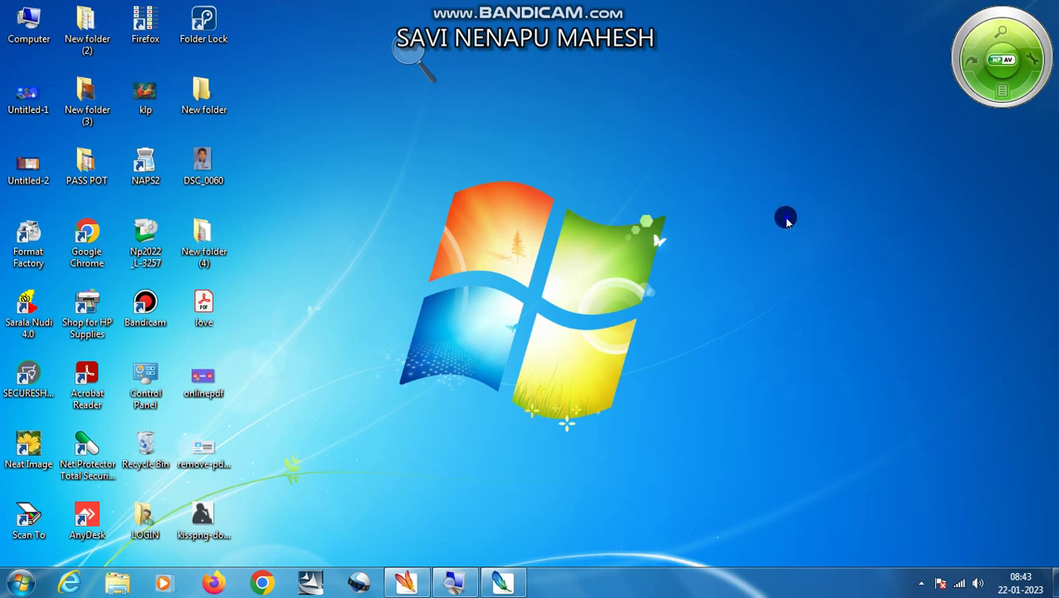
{"action": "right_click", "coordinate": [786, 219]}
{"action": "left_click", "coordinate": [822, 256]}
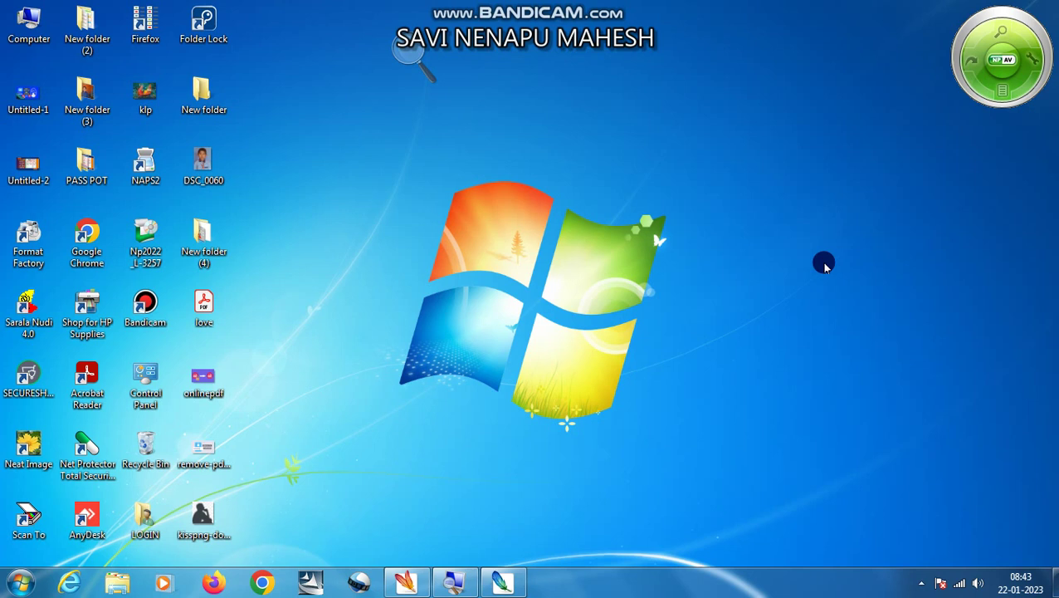
{"action": "right_click", "coordinate": [781, 170]}
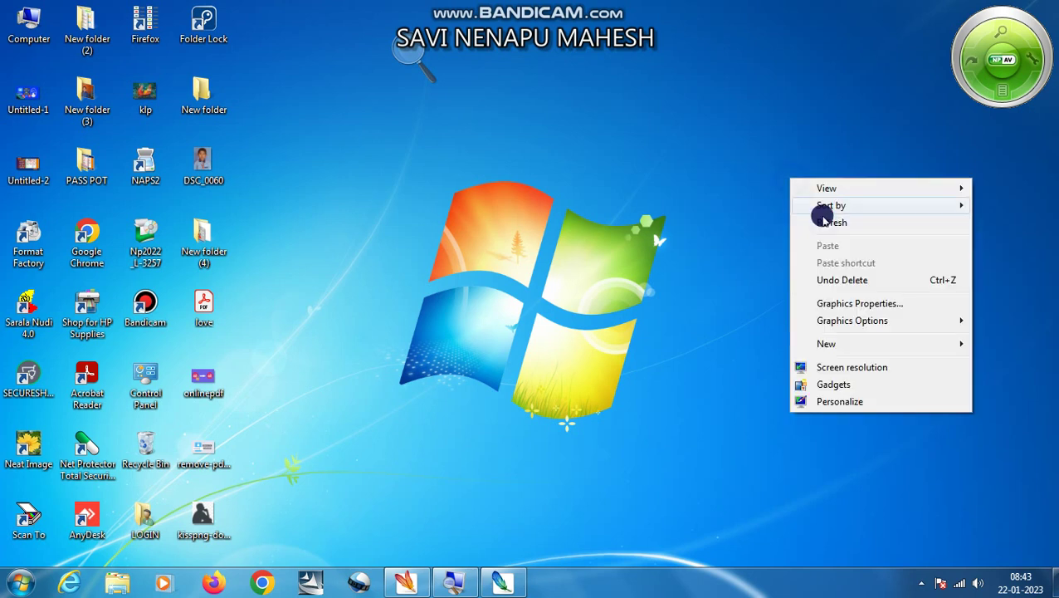
{"action": "left_click", "coordinate": [830, 220]}
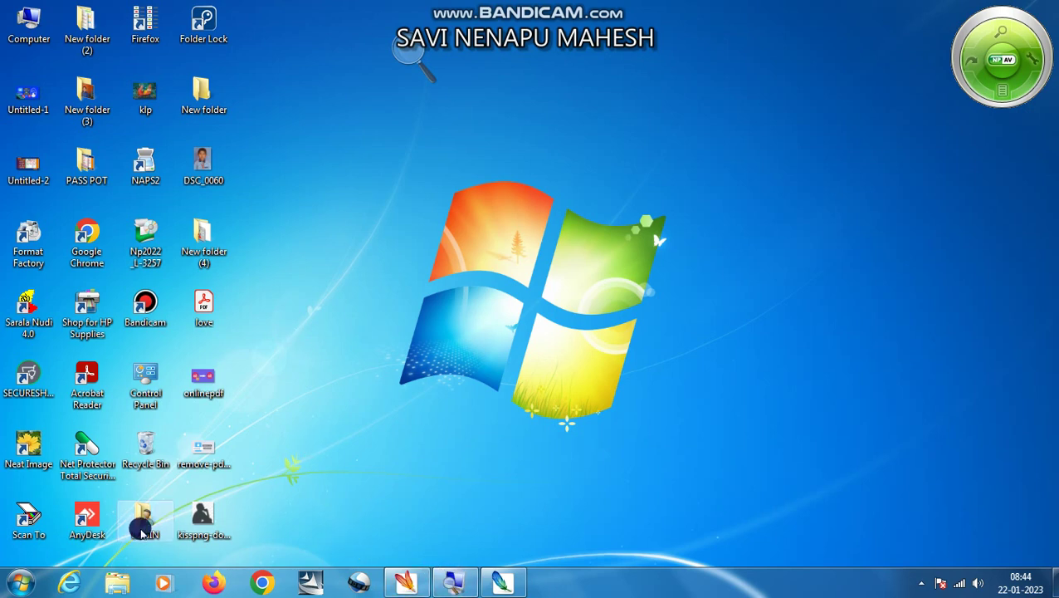
{"action": "left_click", "coordinate": [499, 581]}
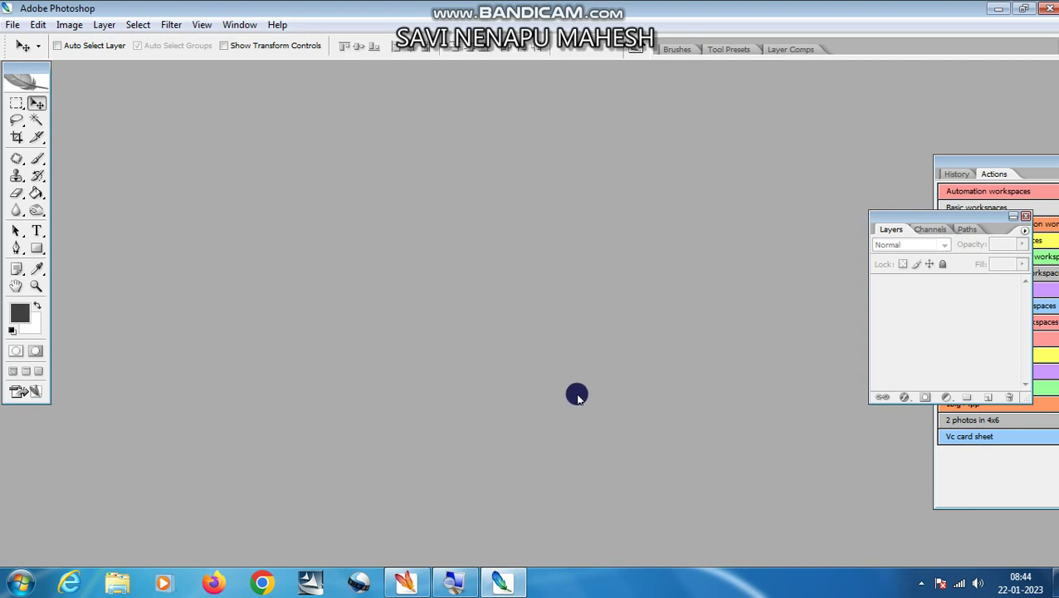
{"action": "left_click", "coordinate": [997, 8]}
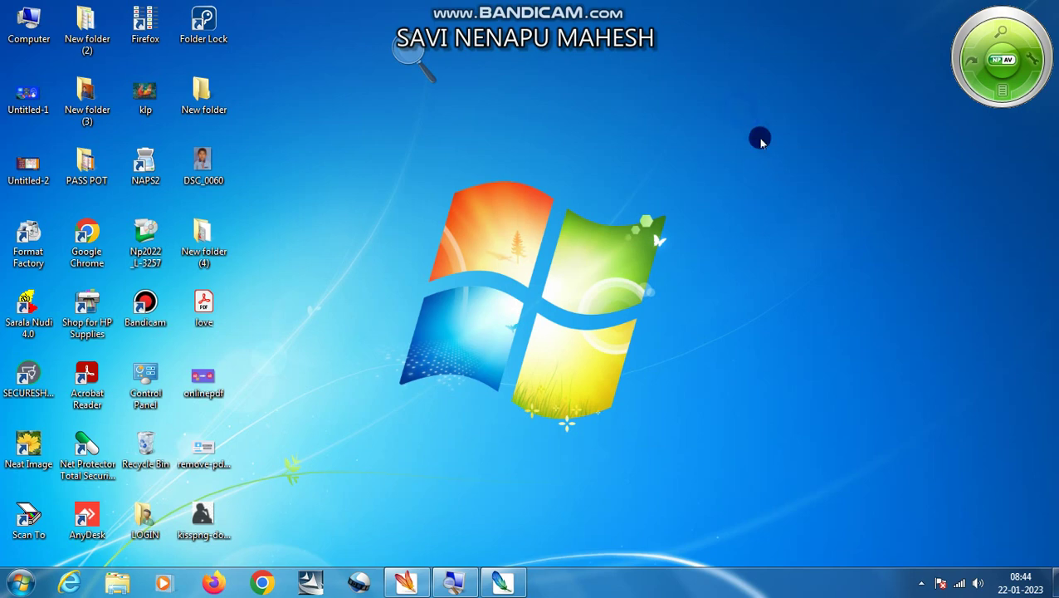
{"action": "right_click", "coordinate": [741, 109]}
{"action": "left_click", "coordinate": [784, 154]}
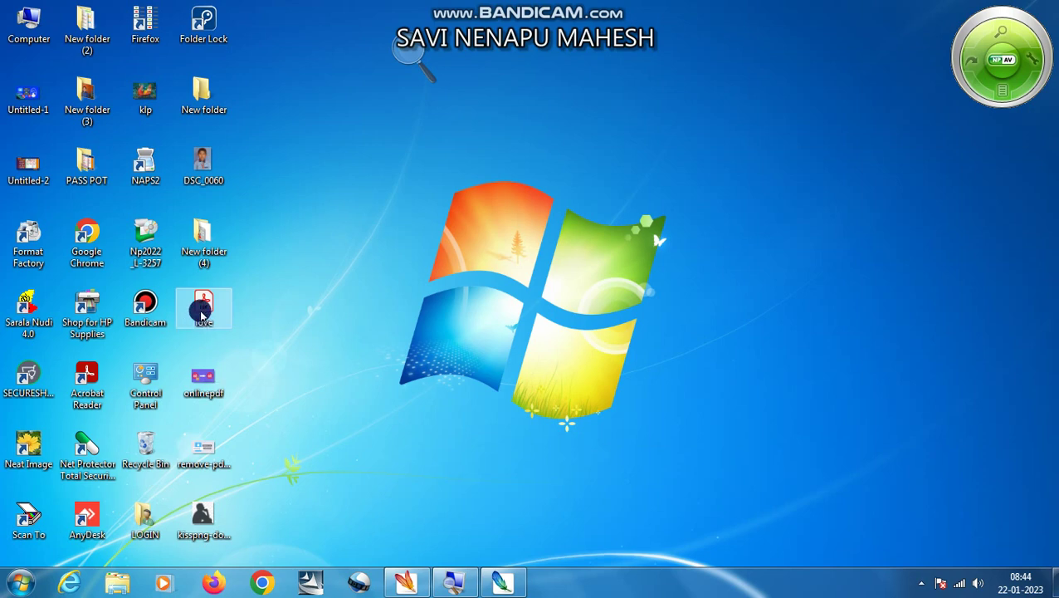
- Try to open the desktop's love PDF in Photoshop, dismissing the password request and returning to the desktop
{"action": "left_click_drag", "start_coordinate": [203, 309], "coordinate": [545, 310]}
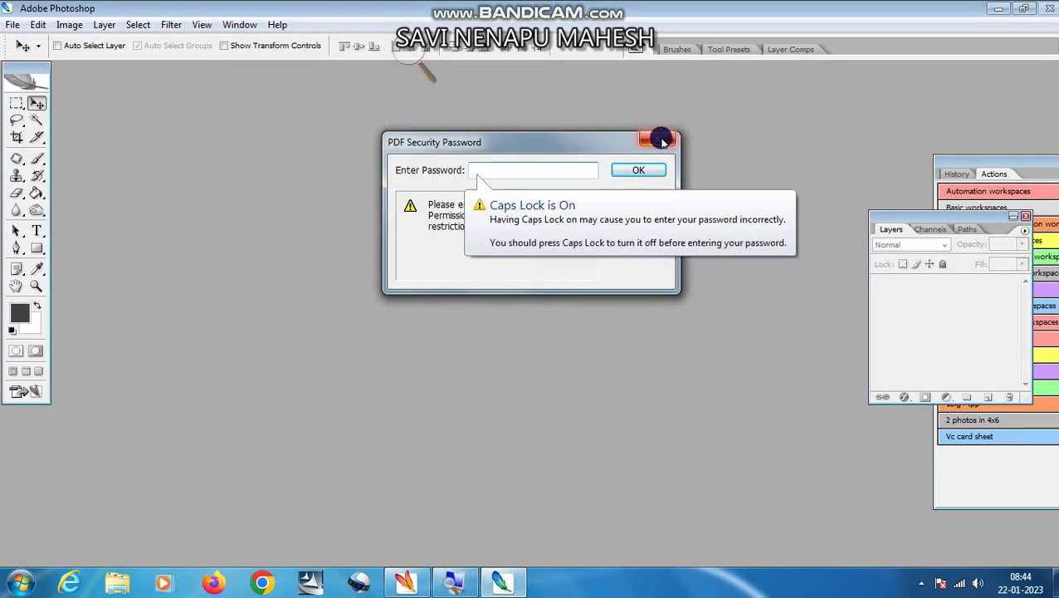
{"action": "left_click", "coordinate": [655, 139]}
{"action": "left_click", "coordinate": [999, 8]}
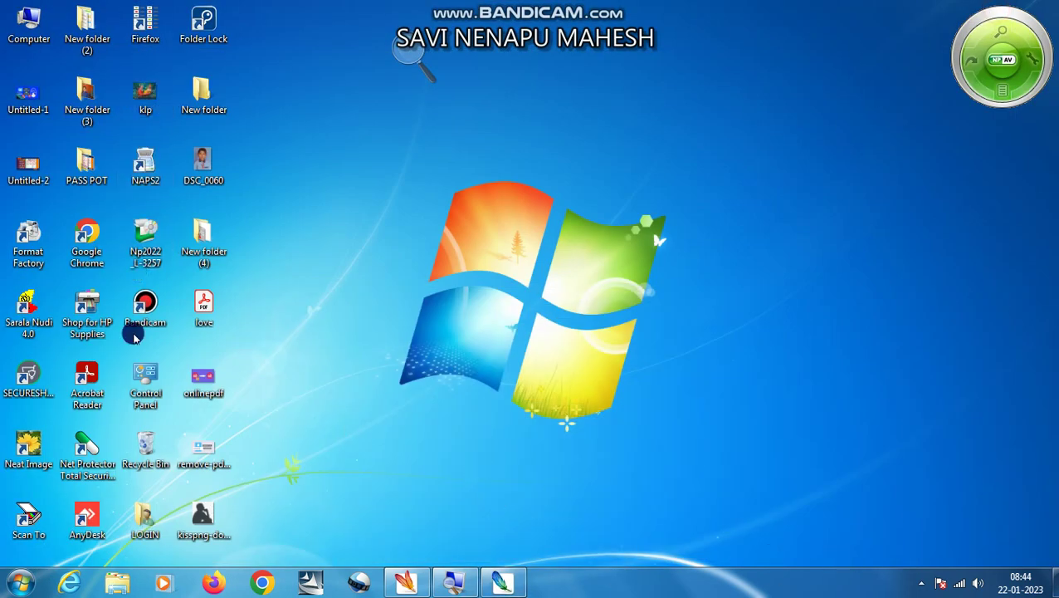
- Open Google Chrome and search Google for "pdf password remover"
{"action": "double_click", "coordinate": [104, 249]}
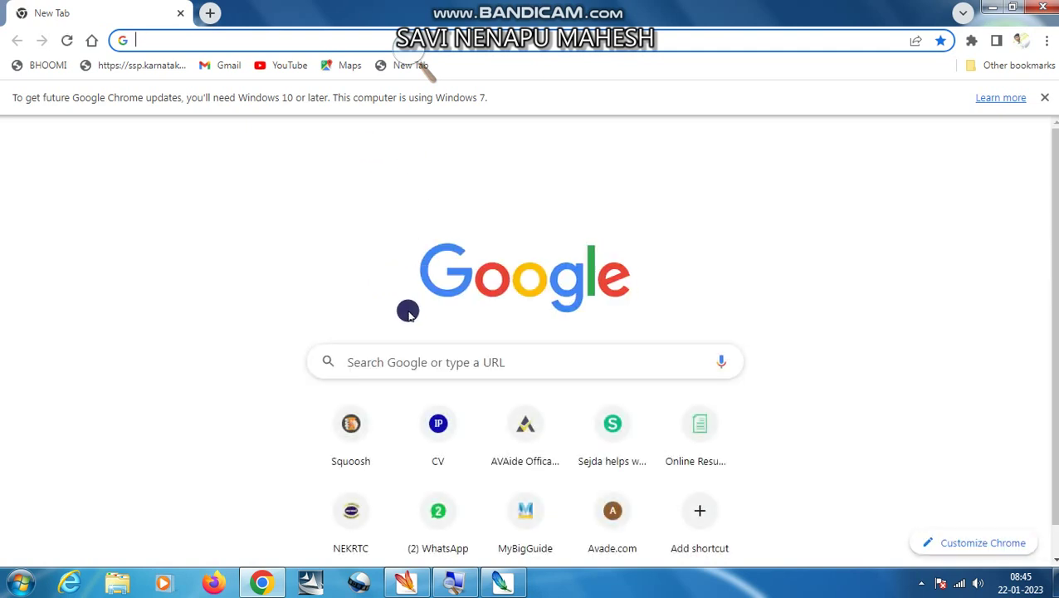
{"action": "left_click", "coordinate": [408, 364]}
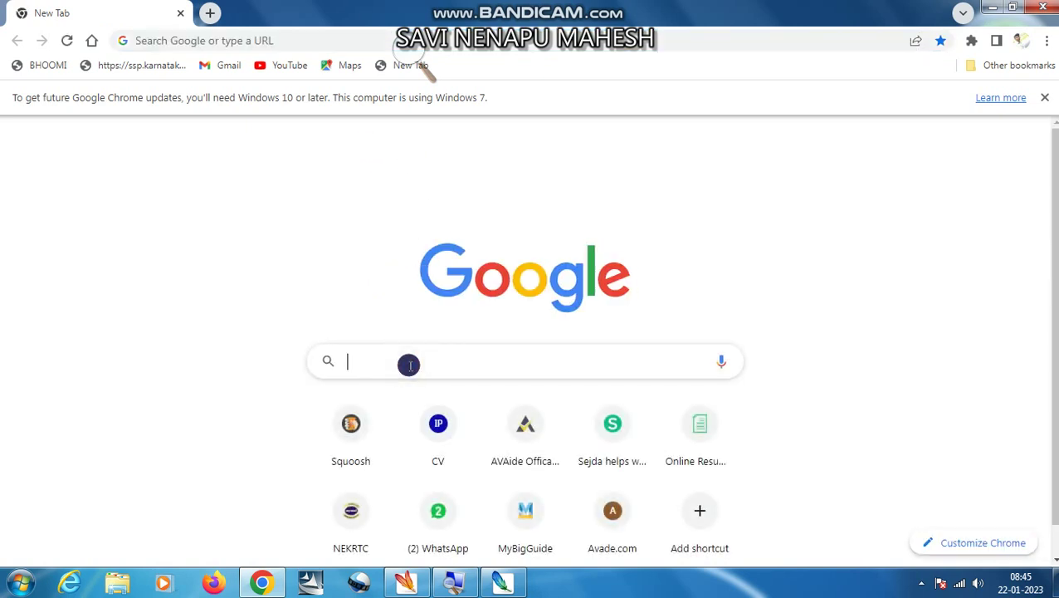
{"action": "left_click", "coordinate": [409, 364]}
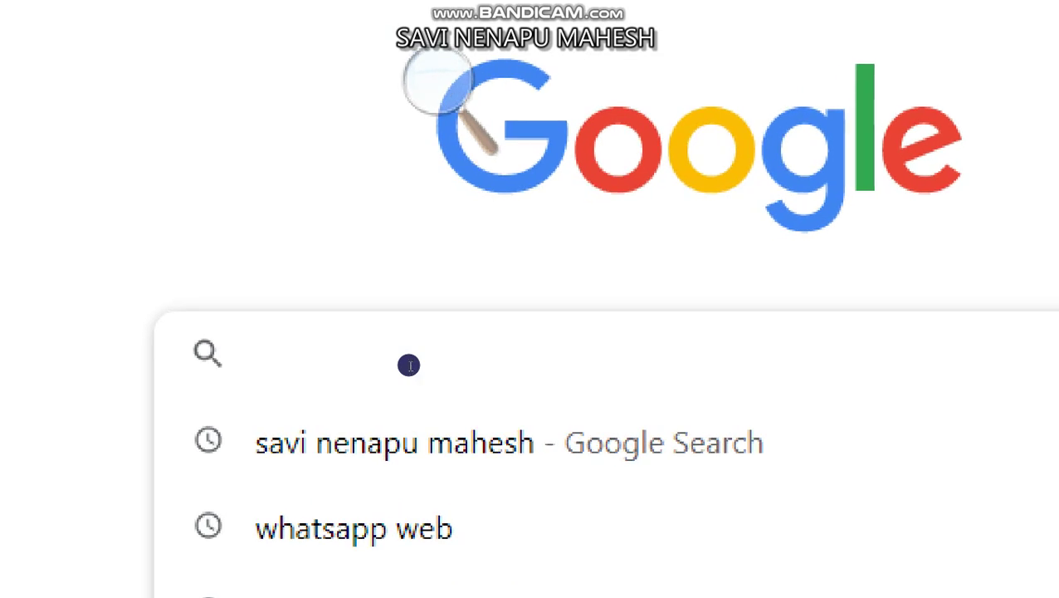
{"action": "type", "text": "PD"}
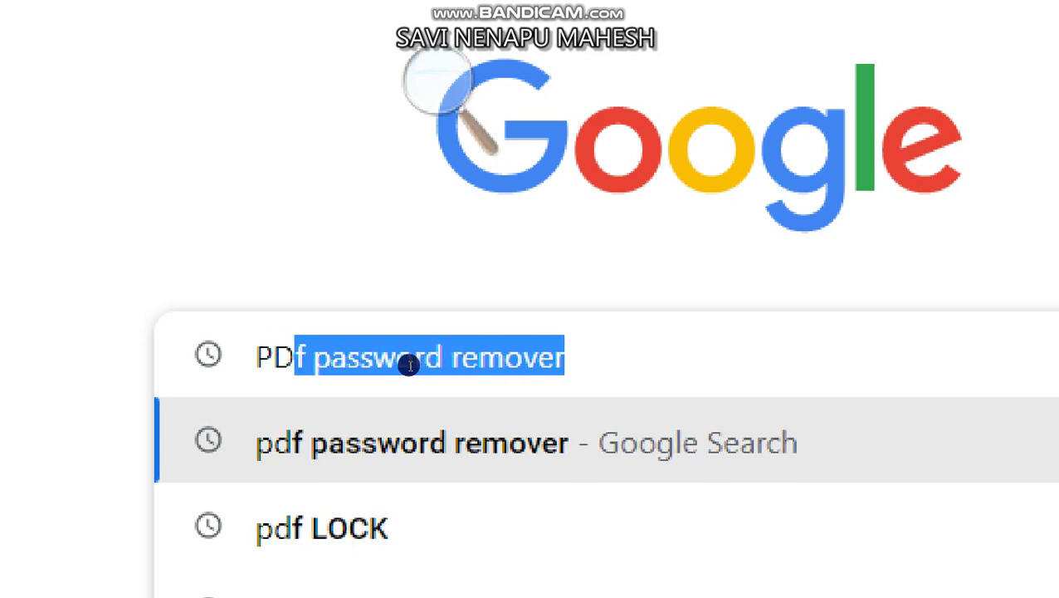
{"action": "type", "text": "F"}
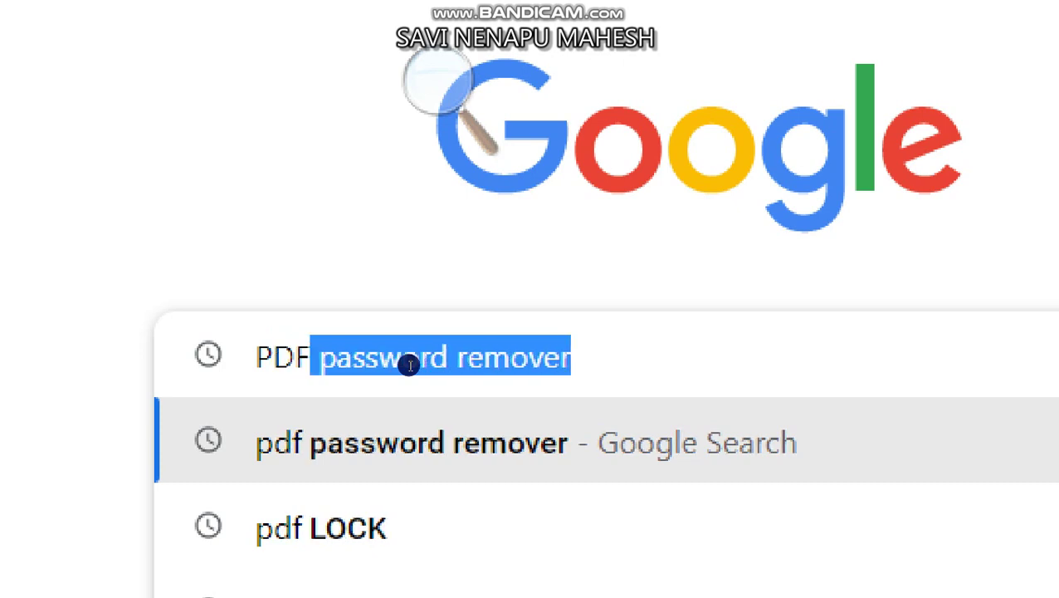
{"action": "left_click", "coordinate": [409, 395]}
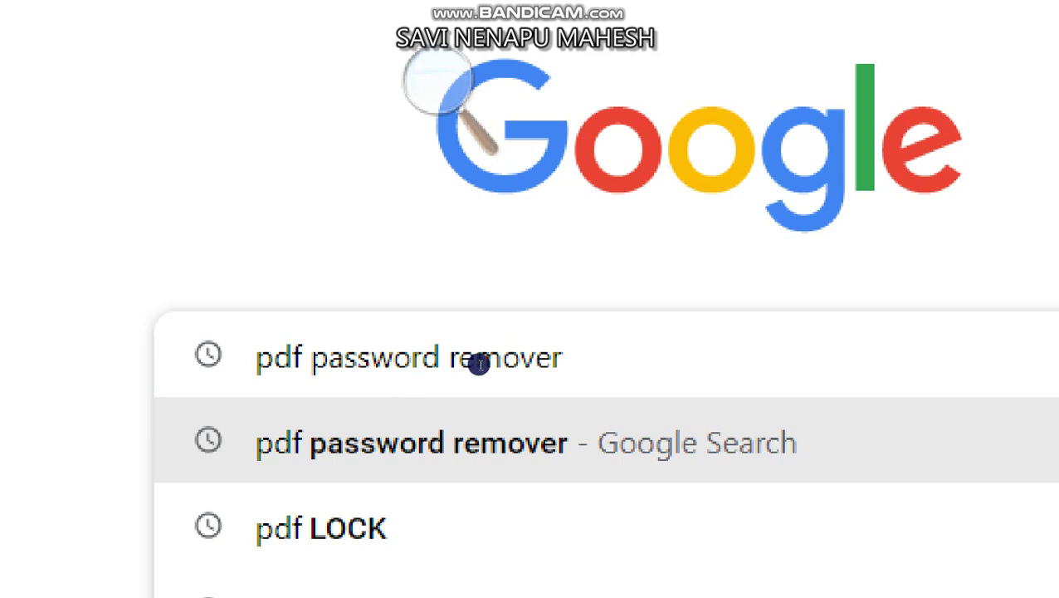
{"action": "key", "text": "Return"}
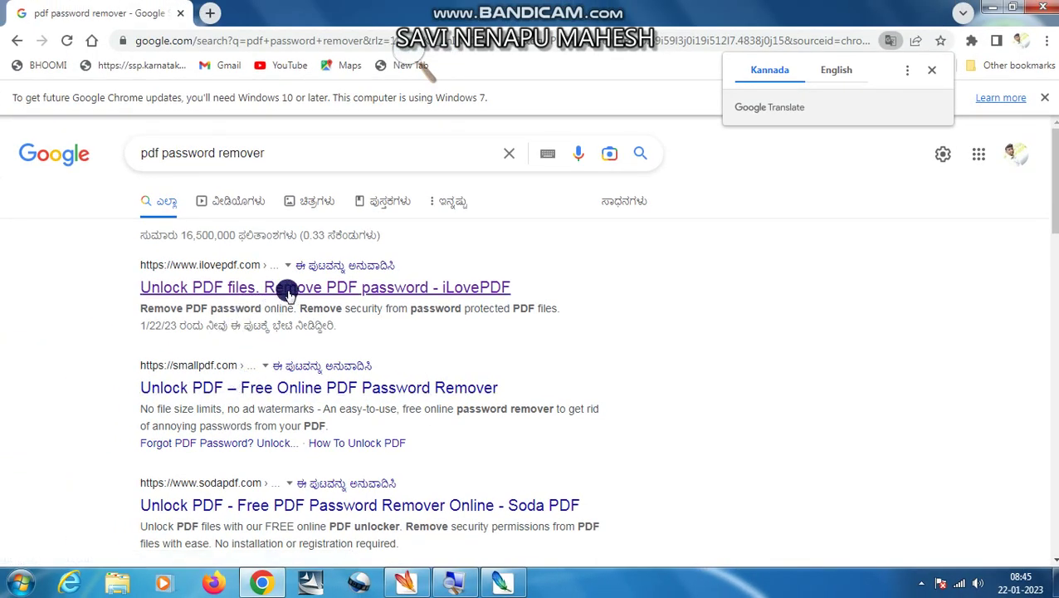
- Open iLovePDF's Unlock PDF page from the search results and load the love PDF from the Desktop
{"action": "left_click", "coordinate": [430, 290]}
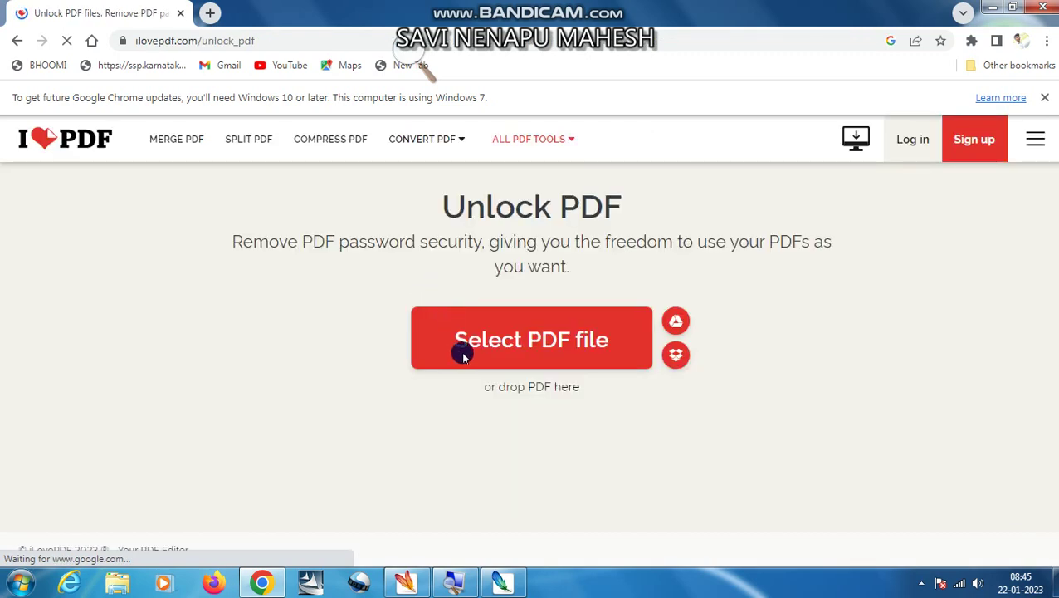
{"action": "left_click", "coordinate": [551, 359]}
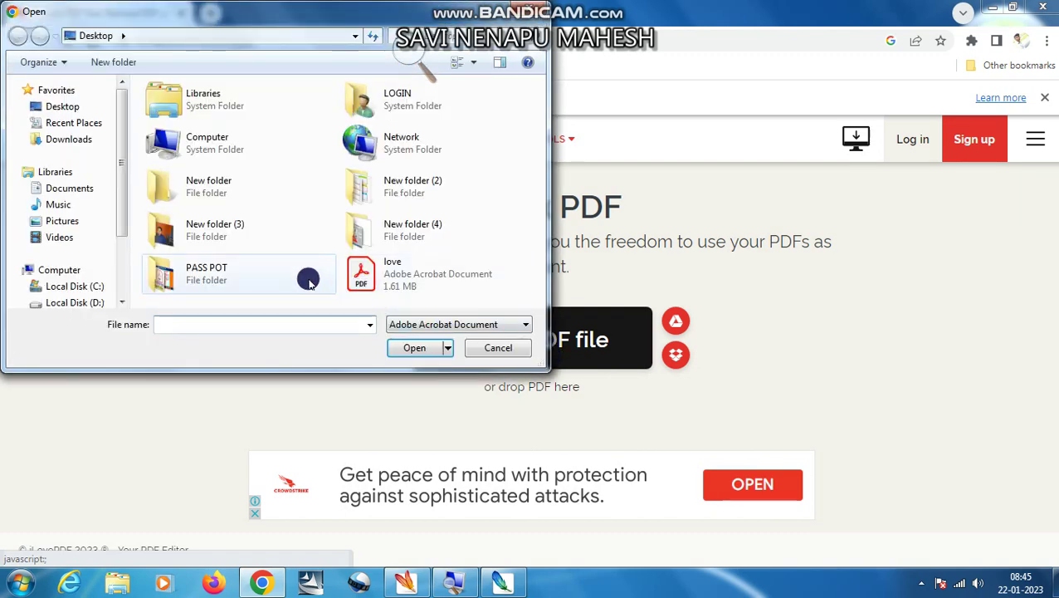
{"action": "left_click", "coordinate": [391, 283]}
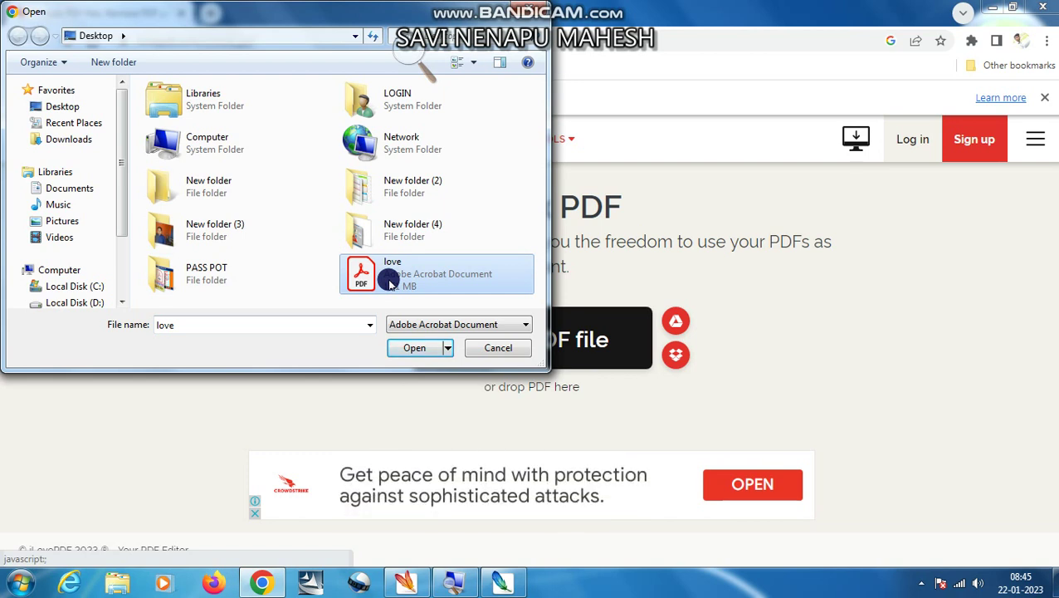
{"action": "left_click", "coordinate": [406, 348]}
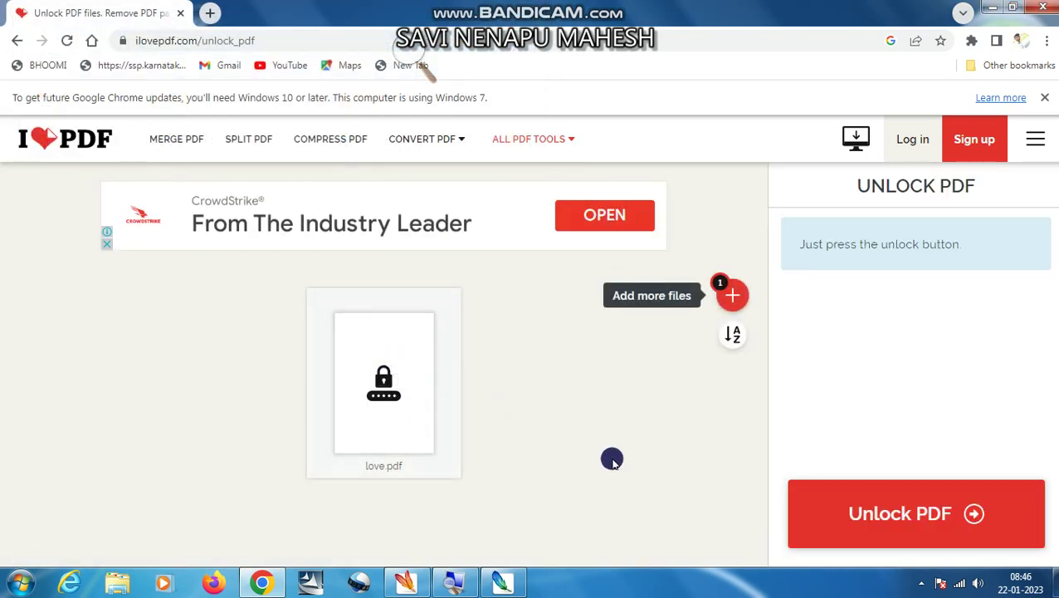
- Unlock the loaded love.pdf and download the unlocked copy
{"action": "left_click", "coordinate": [910, 530]}
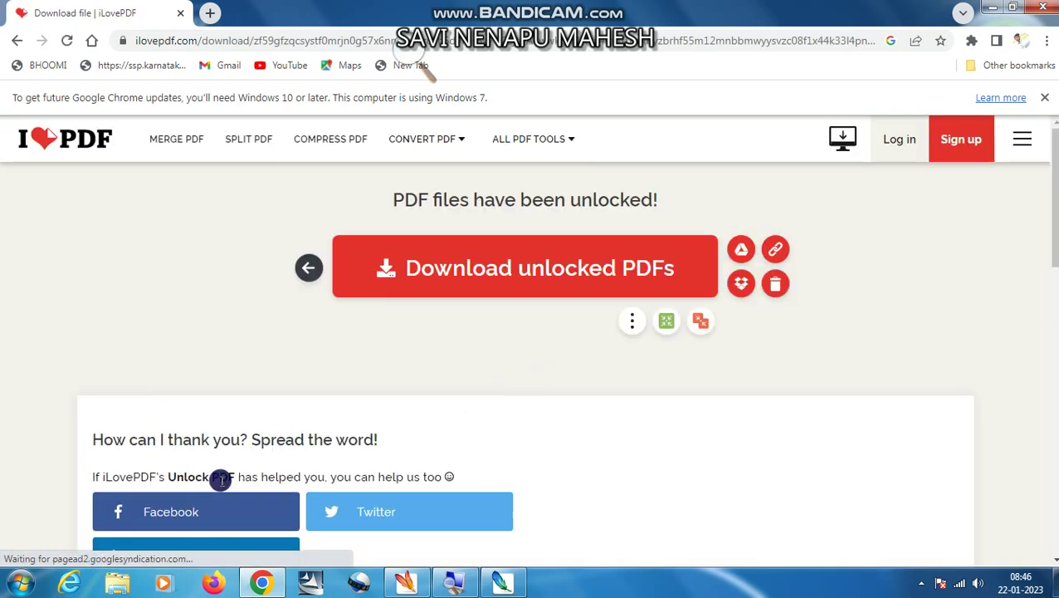
{"action": "scroll", "coordinate": [166, 531], "scroll_direction": "down", "scroll_amount": 3}
{"action": "scroll", "coordinate": [333, 365], "scroll_direction": "up", "scroll_amount": 3}
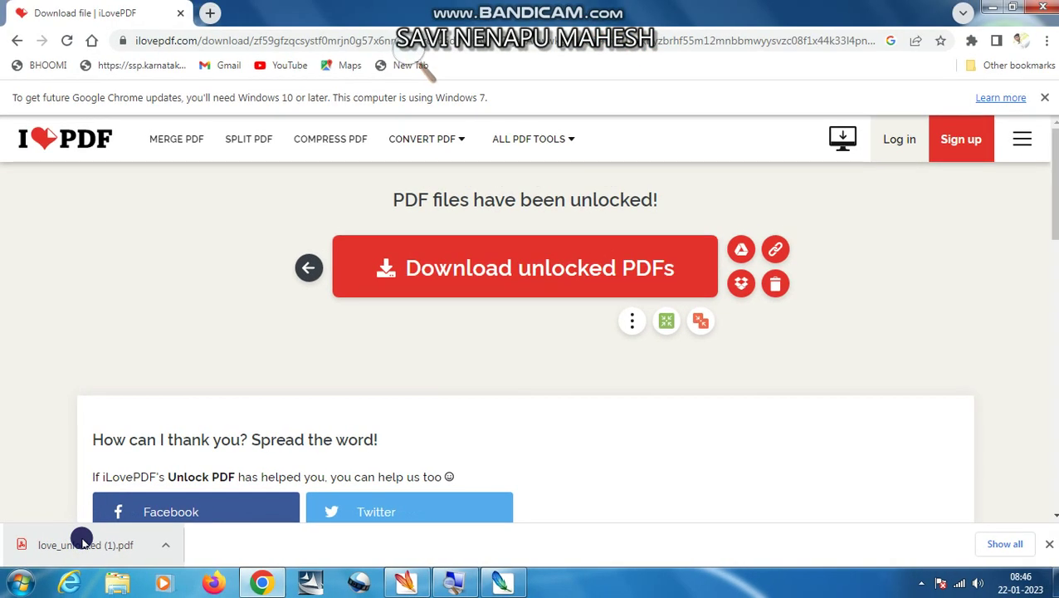
- Open the downloaded love_unlocked (1).pdf and look through its pages from first to last
{"action": "right_click", "coordinate": [79, 546]}
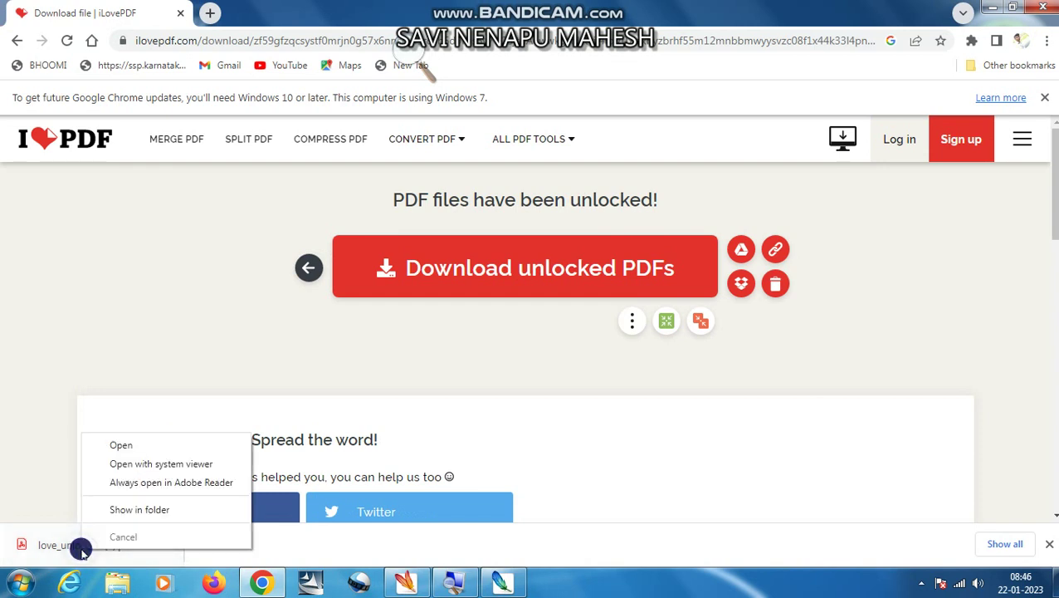
{"action": "left_click", "coordinate": [121, 449]}
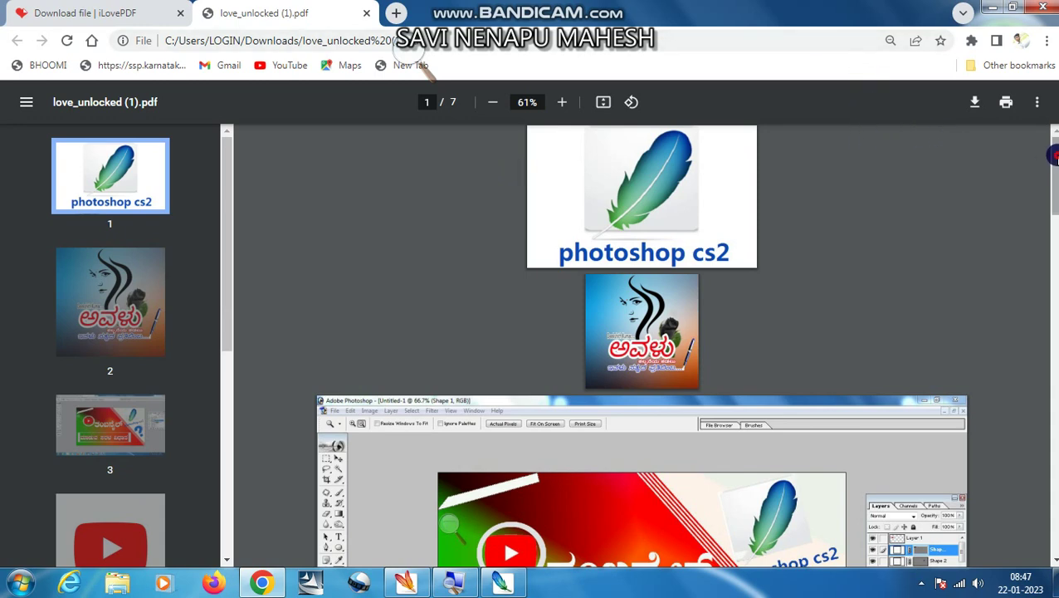
{"action": "left_click_drag", "start_coordinate": [1053, 156], "coordinate": [967, 538]}
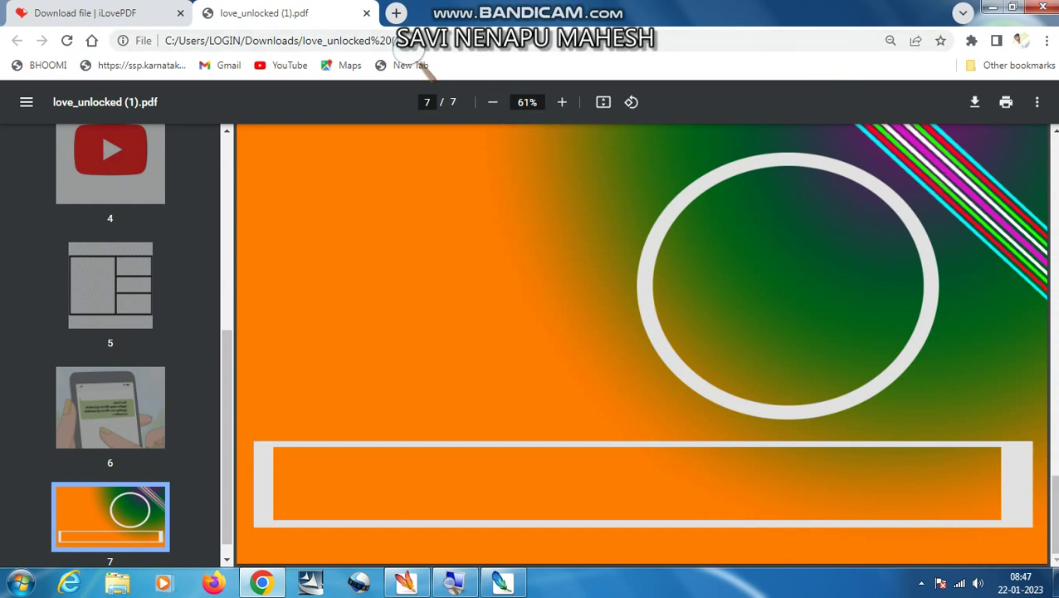
{"action": "left_click_drag", "start_coordinate": [1052, 496], "coordinate": [1052, 166]}
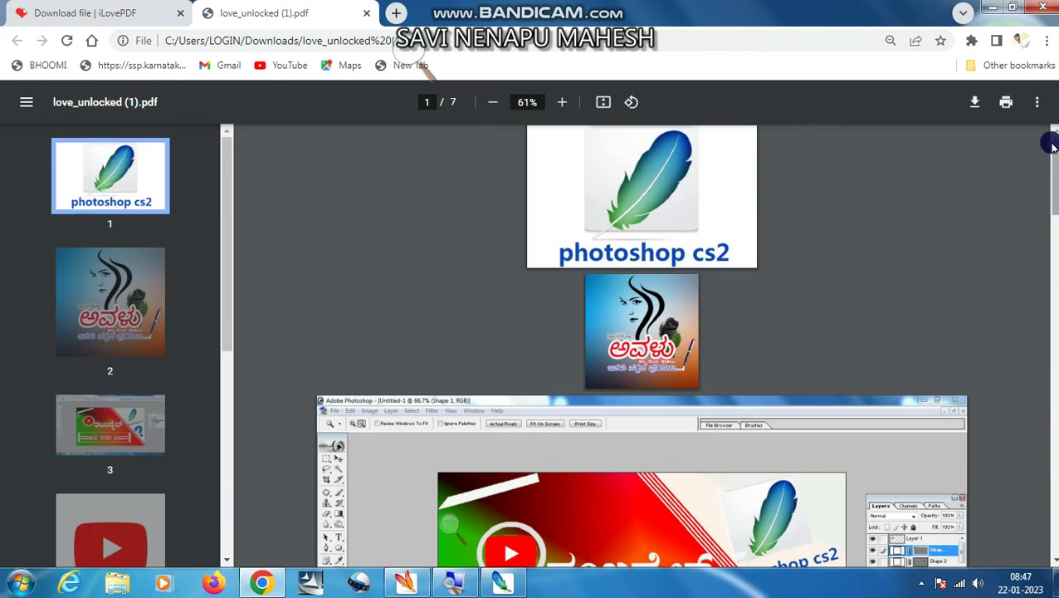
- Save a copy of the unlocked PDF to the Desktop, adding OOOO to the end of the file name love_unlocked (1)
{"action": "left_click", "coordinate": [978, 104]}
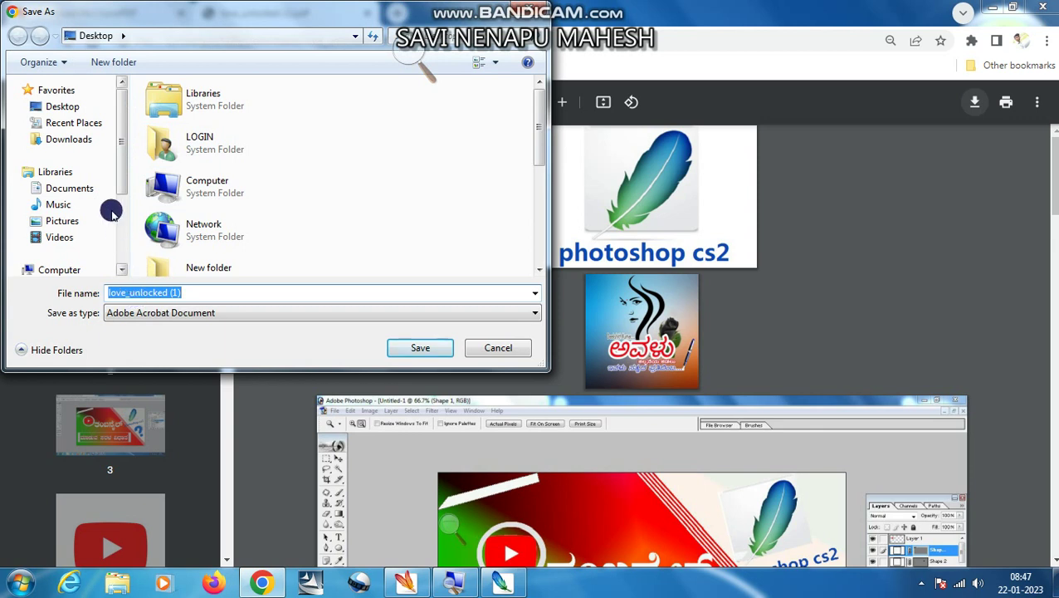
{"action": "left_click", "coordinate": [64, 106]}
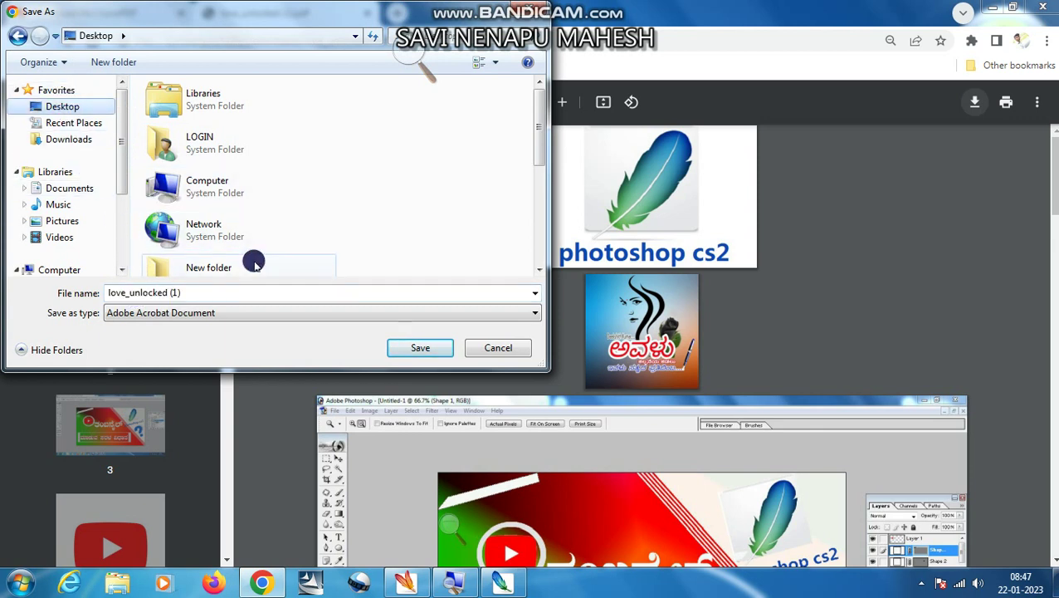
{"action": "left_click", "coordinate": [193, 295]}
{"action": "left_click", "coordinate": [196, 295]}
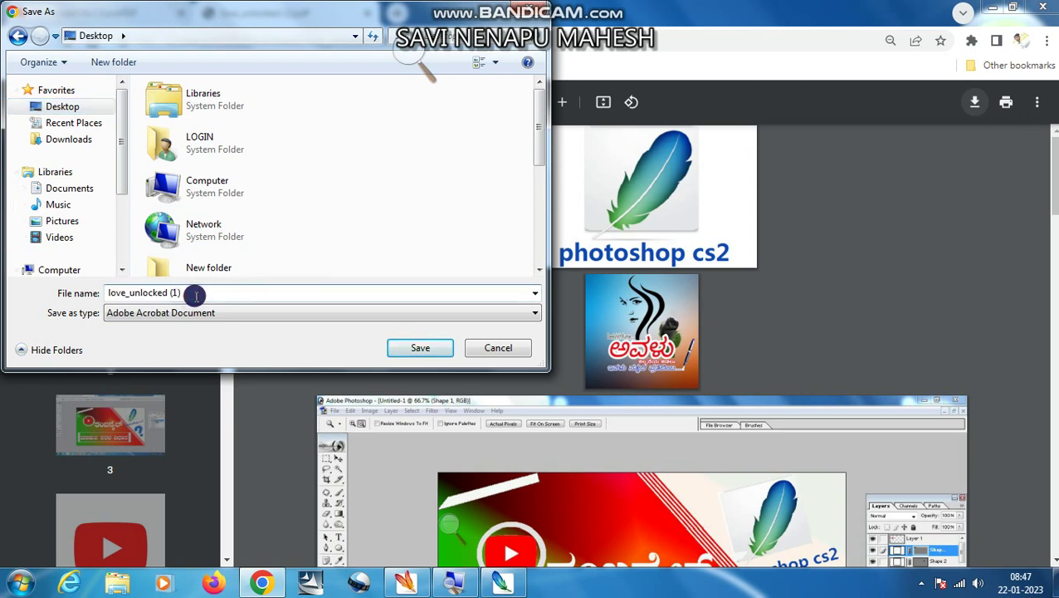
{"action": "type", "text": "OOOO"}
{"action": "left_click", "coordinate": [414, 347]}
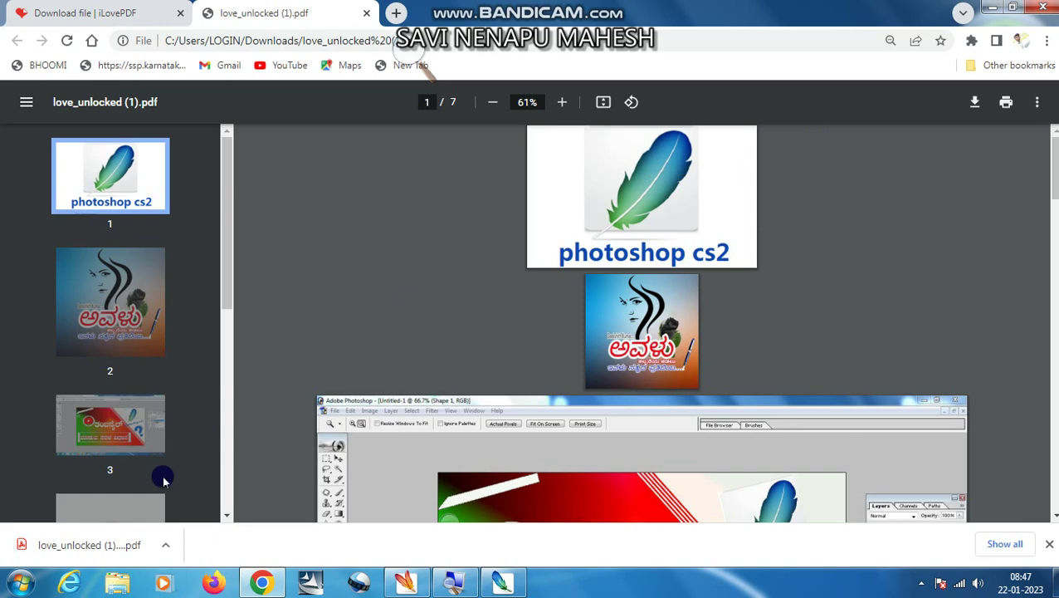
- Open the love_unlocked (1) OOOO PDF from the Desktop in Acrobat Reader to check that it opens without a password, and close it
{"action": "left_click", "coordinate": [993, 8]}
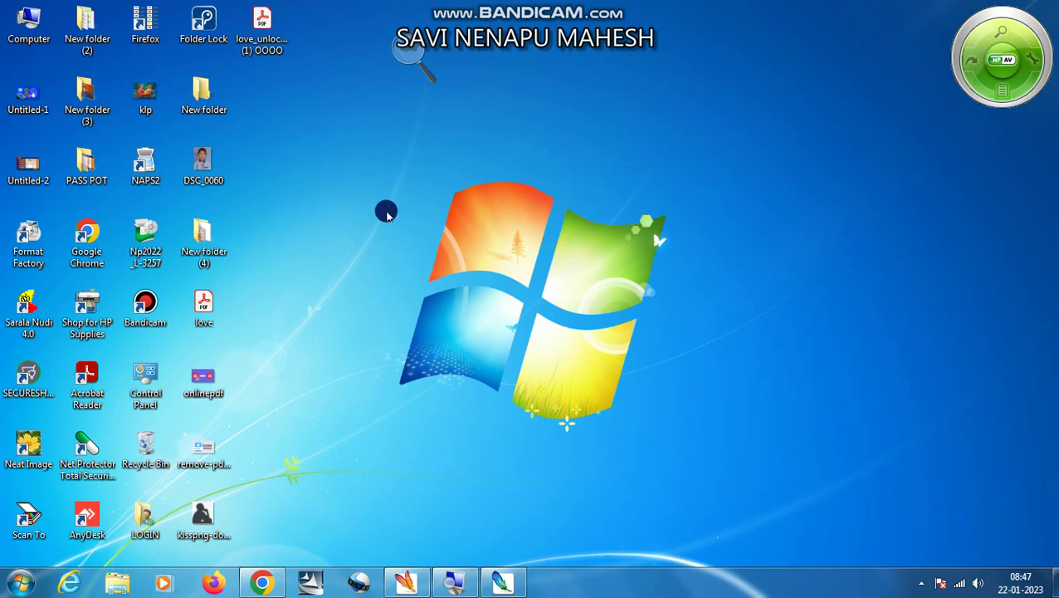
{"action": "left_click", "coordinate": [258, 48]}
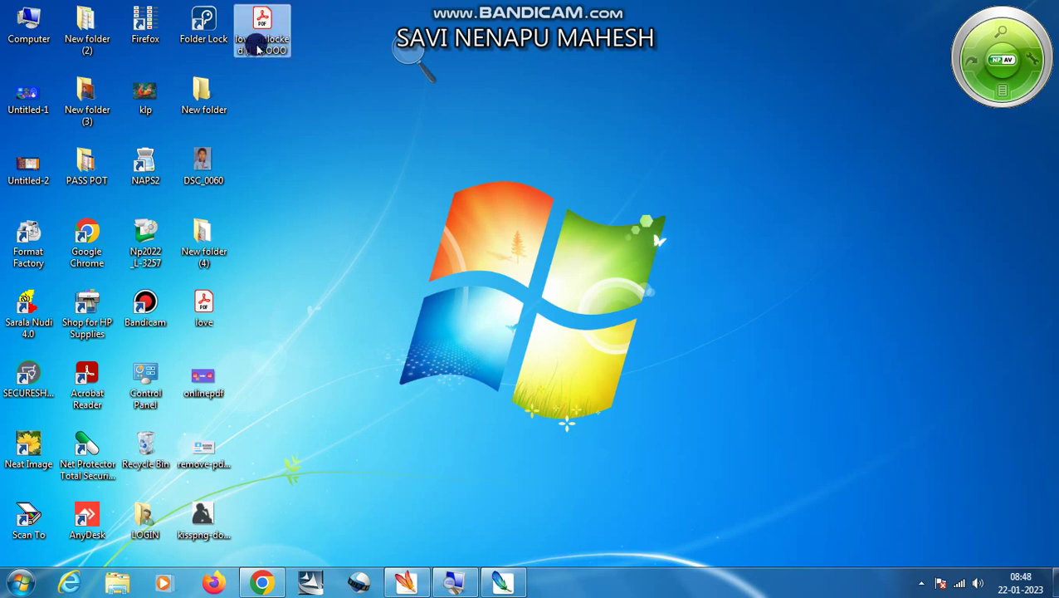
{"action": "double_click", "coordinate": [257, 48]}
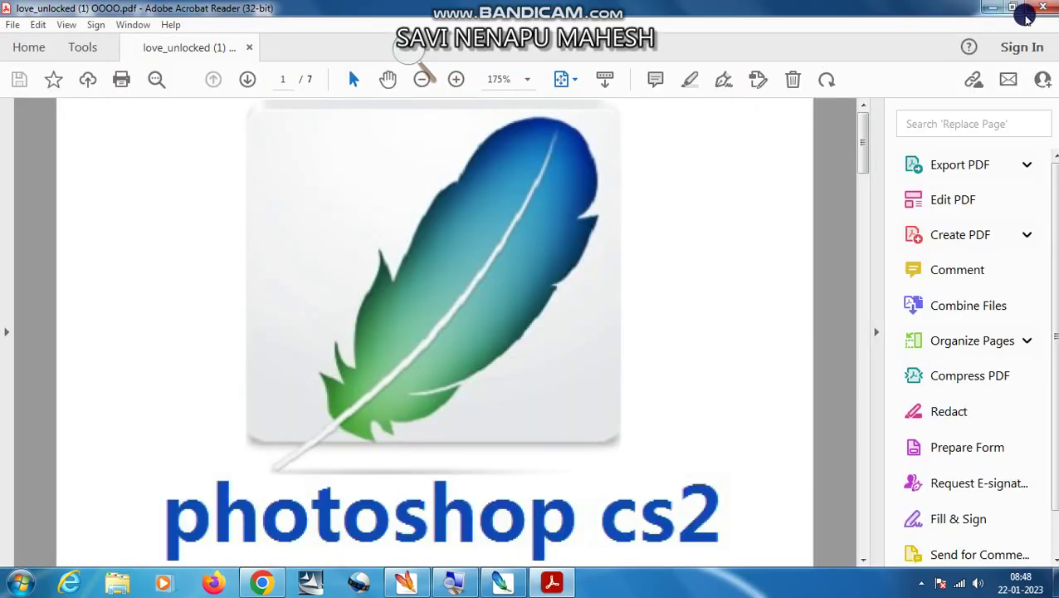
{"action": "left_click", "coordinate": [1041, 8]}
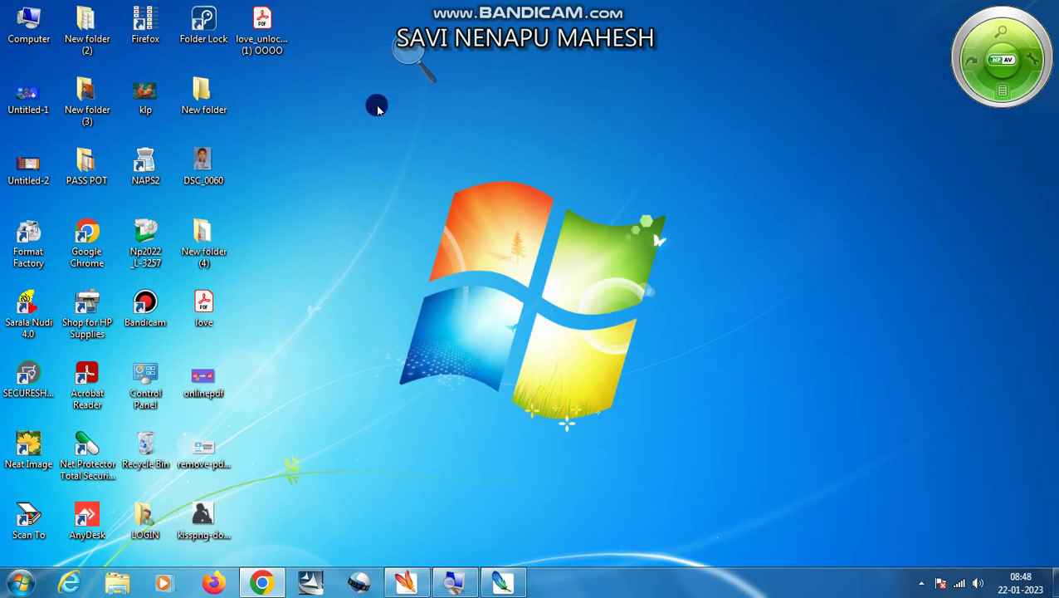
- Open the love_unlocked (1) OOOO PDF in Photoshop to view its pages for import, cancel the import and return to the Desktop
{"action": "left_click_drag", "start_coordinate": [262, 25], "coordinate": [502, 585]}
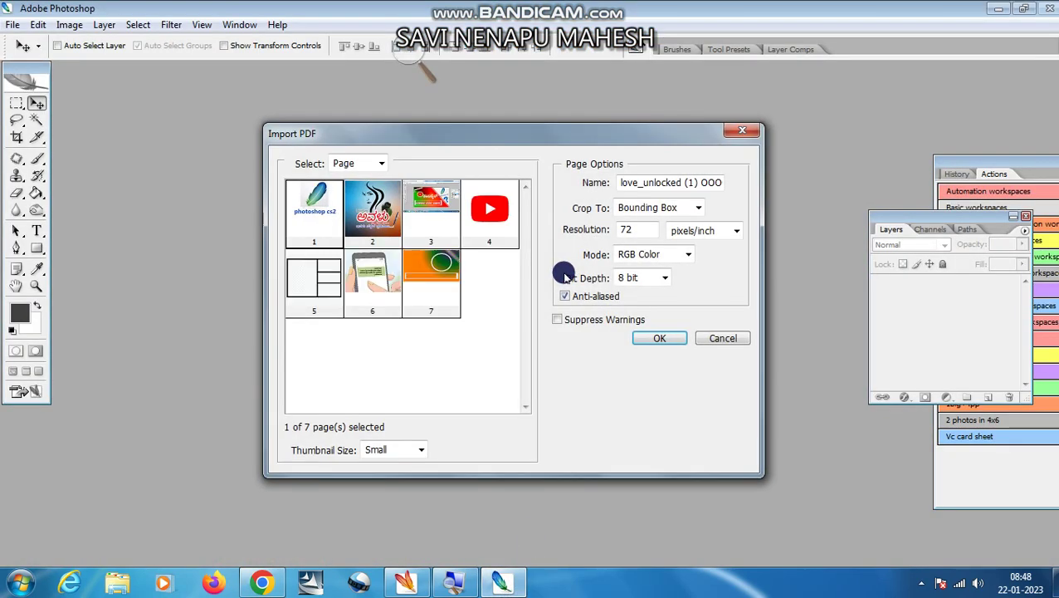
{"action": "left_click", "coordinate": [732, 132]}
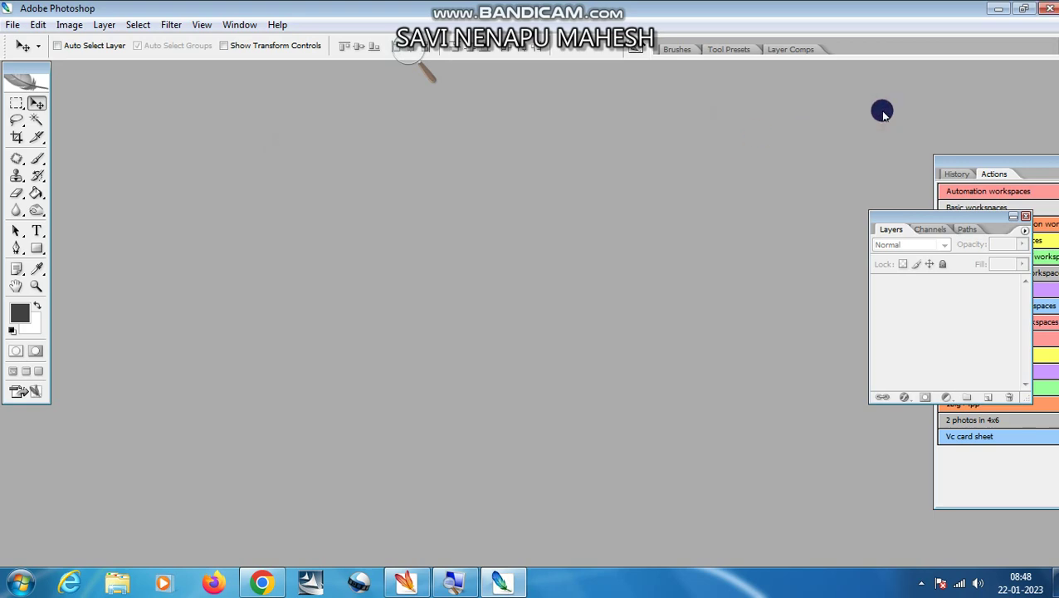
{"action": "left_click", "coordinate": [999, 8]}
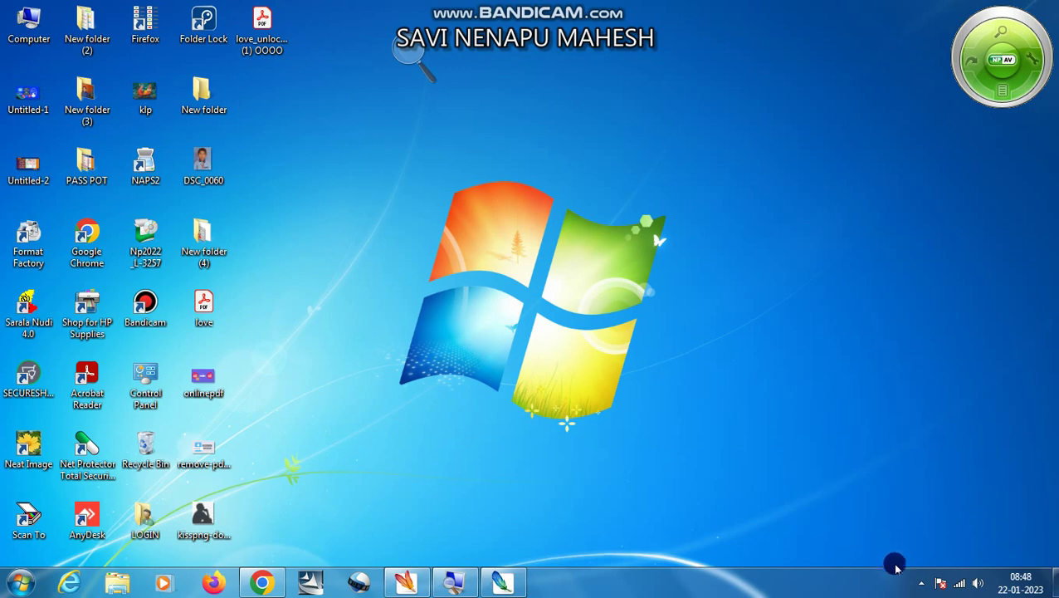
{"action": "left_click", "coordinate": [920, 581]}
{"action": "left_click", "coordinate": [772, 165]}
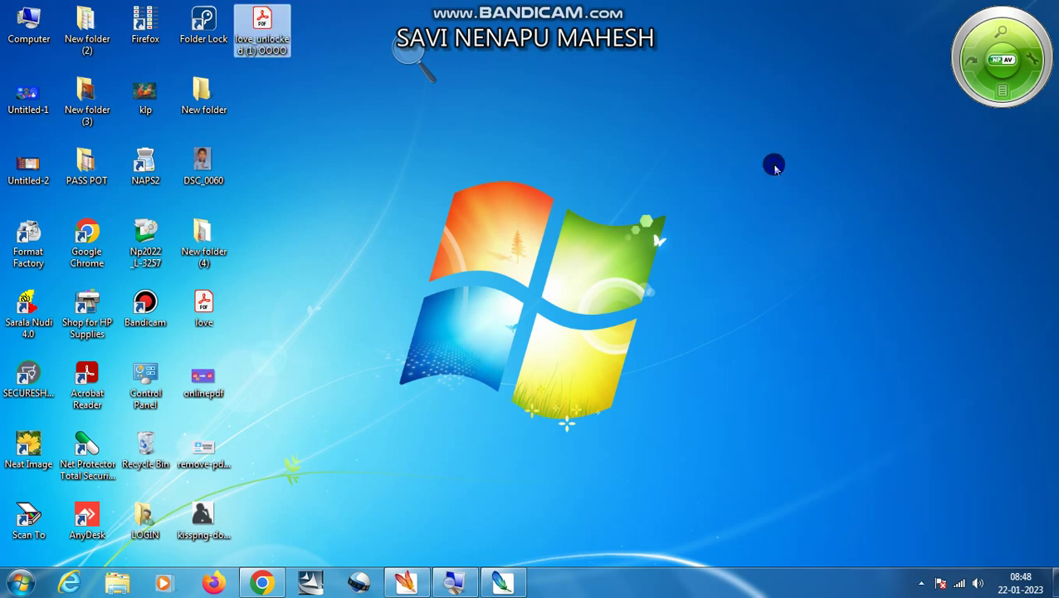
{"action": "right_click", "coordinate": [773, 166]}
{"action": "left_click", "coordinate": [816, 212]}
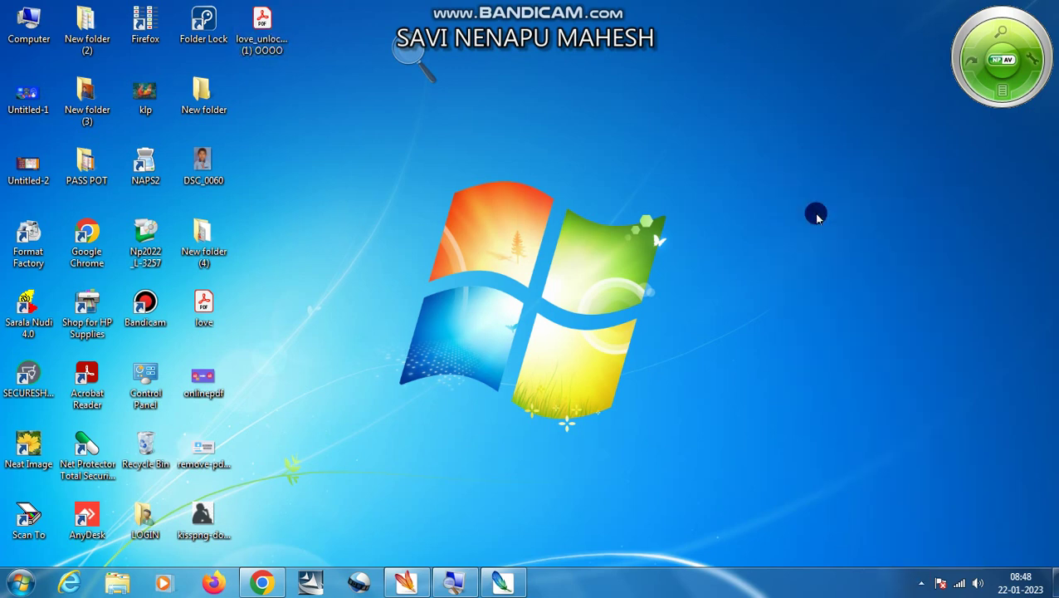